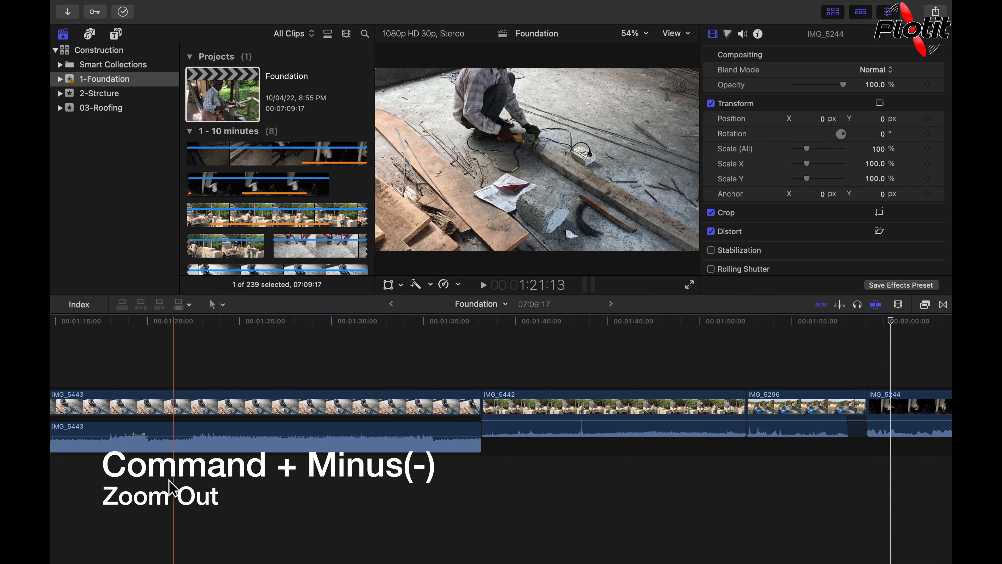
- Zoom the timeline out three levels and back in three levels
key("super+minus")
key("super+minus")
key("super+minus")
key("super+minus")
key("super+minus")
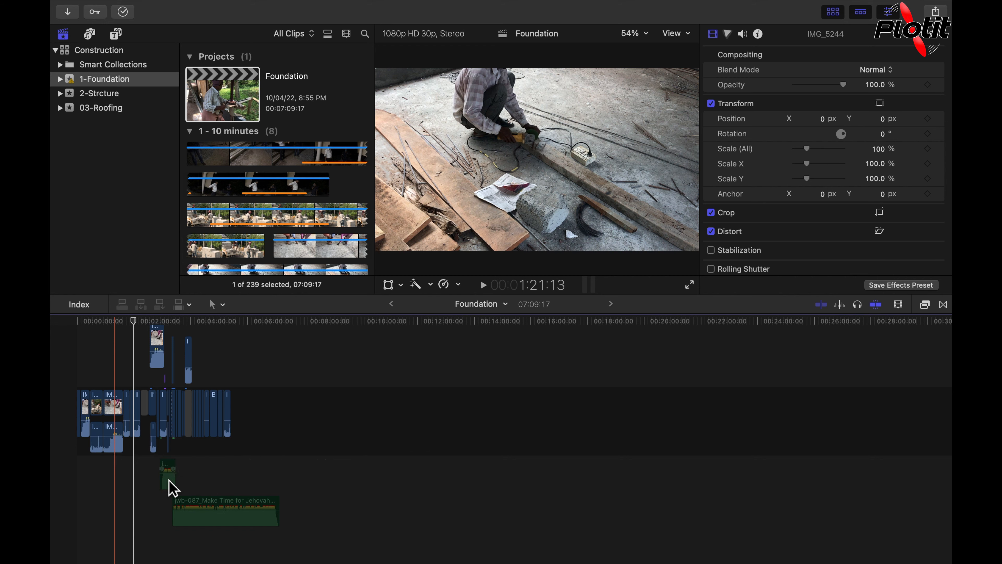
key("super+equal")
key("super+equal")
key("super+equal")
key("super+equal")
key("super+equal")
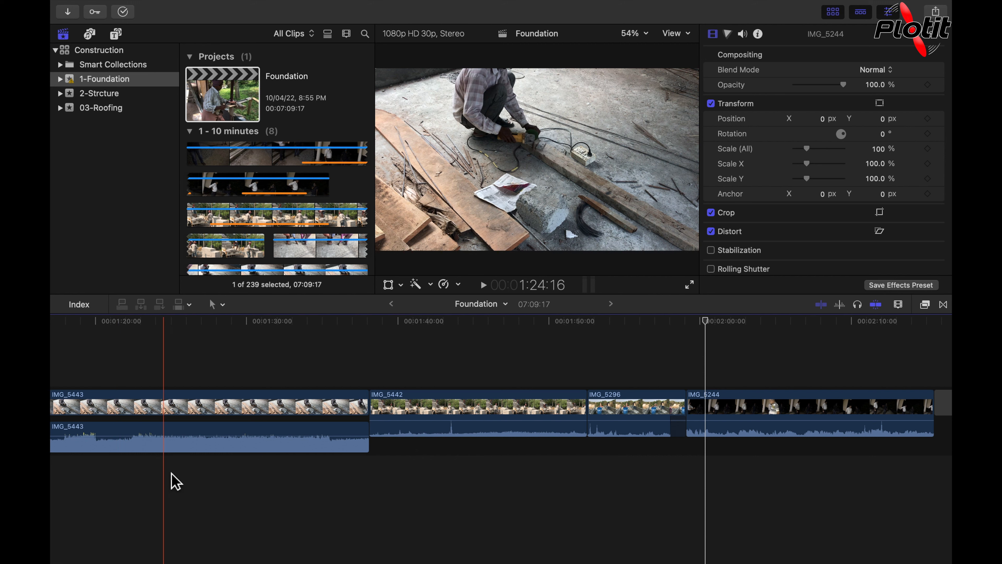
- Switch to the Zoom tool and zoom the timeline in around clip IMG_5442
left_click(223, 309)
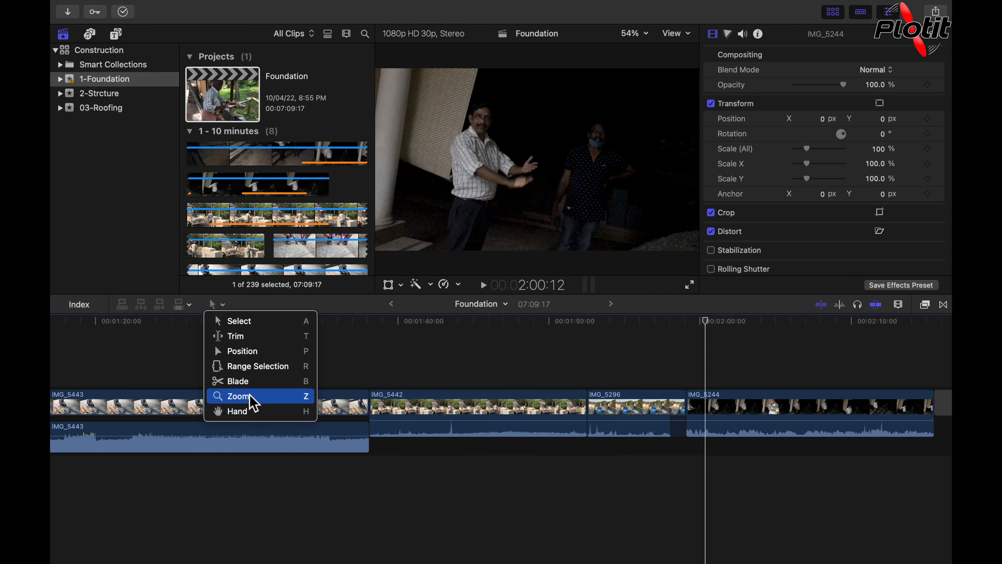
left_click(270, 400)
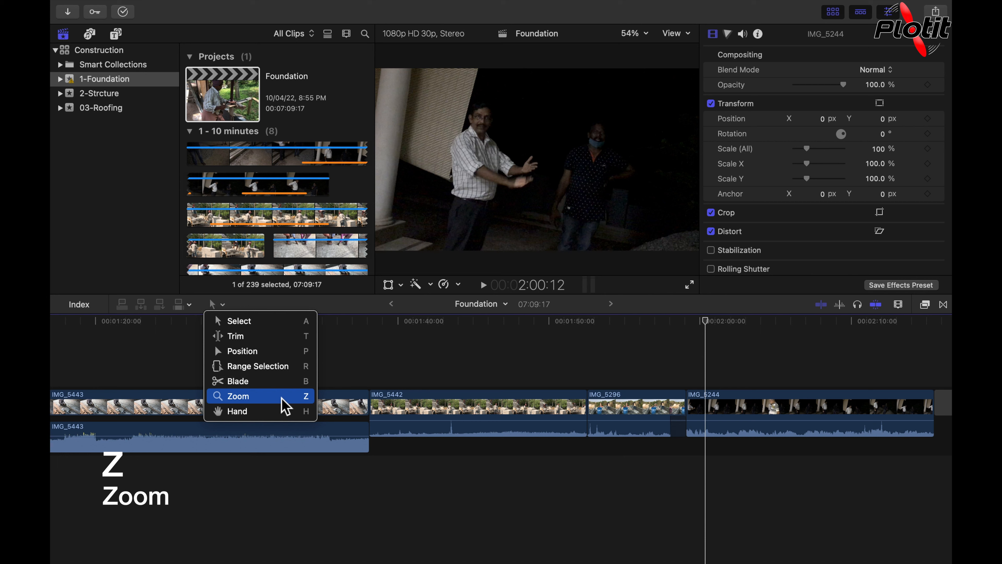
left_click(282, 398)
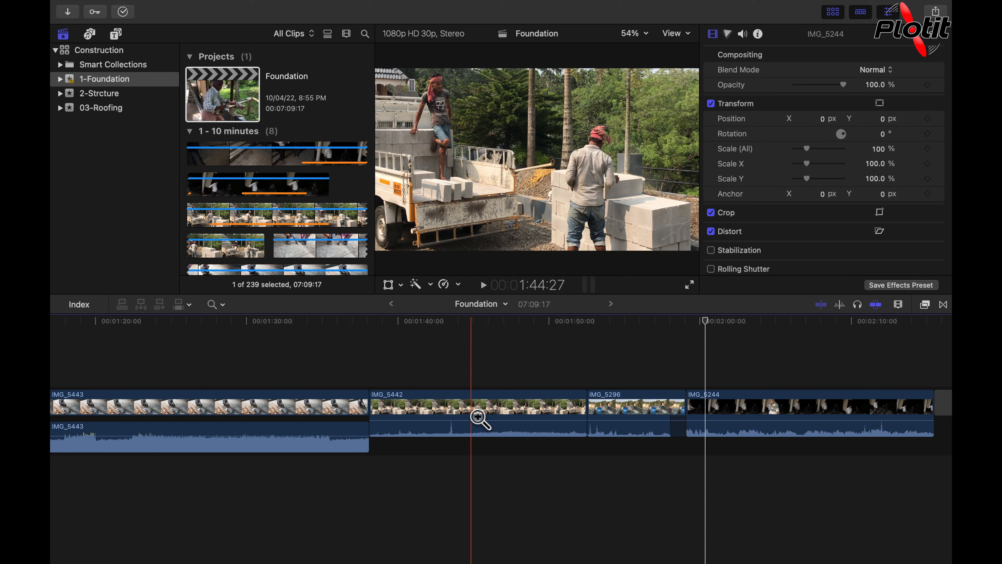
left_click(479, 416)
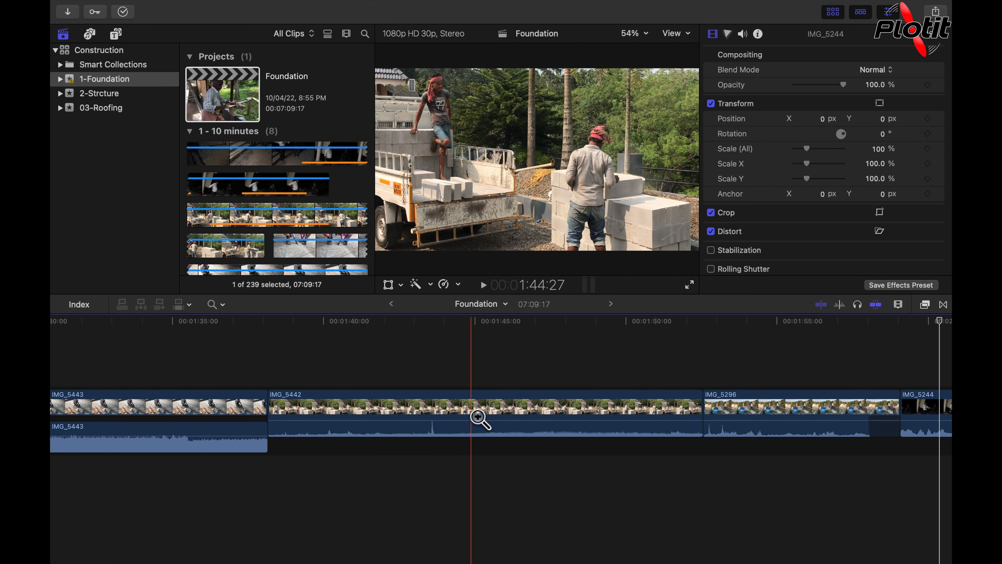
left_click(479, 417)
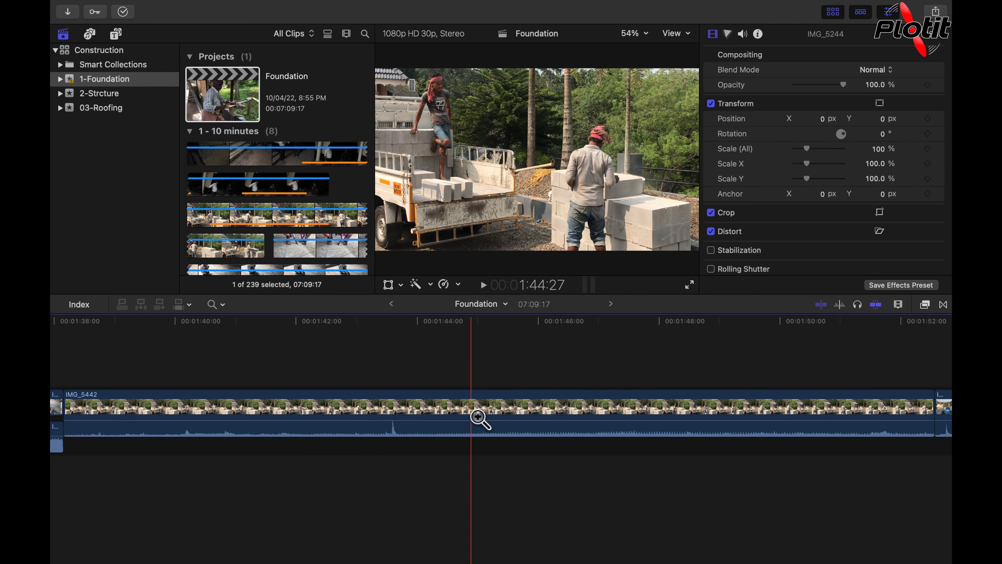
left_click(479, 416)
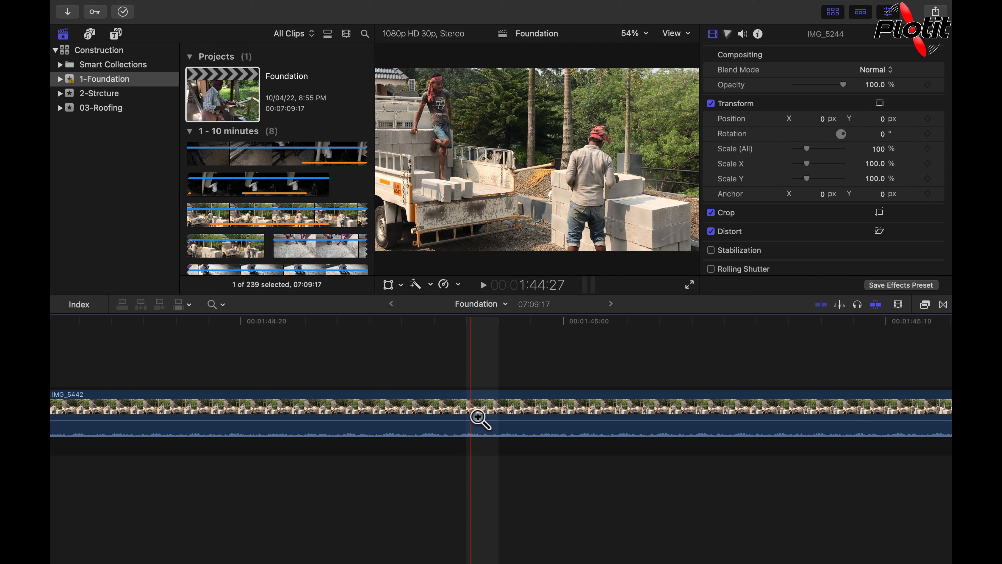
- Select clip IMG_5442 and zoom the timeline in and out on it with the Zoom tool
left_click(450, 422, "alt")
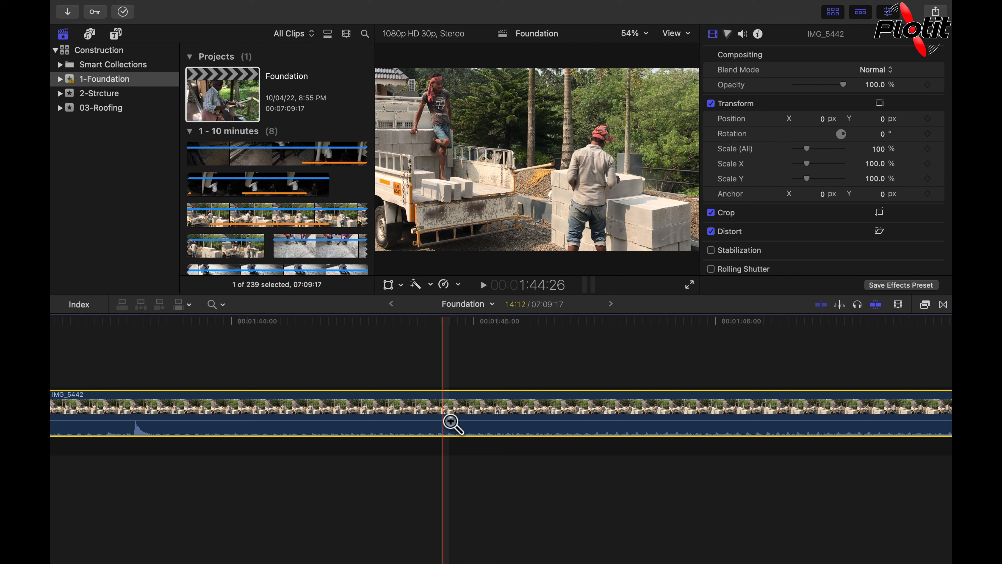
left_click(450, 422, "alt")
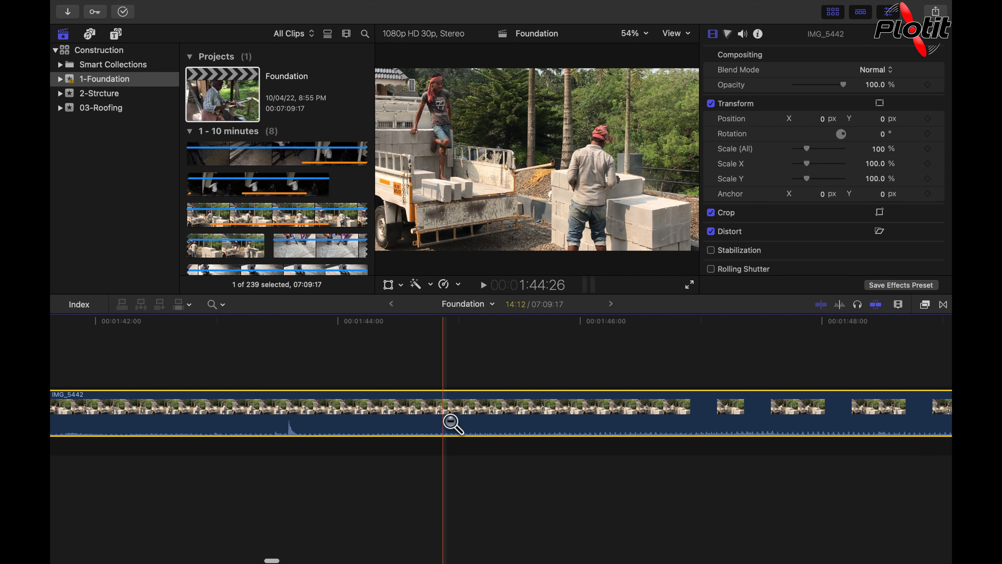
left_click(450, 422, "alt")
left_click(451, 421, "alt")
left_click(450, 422, "alt")
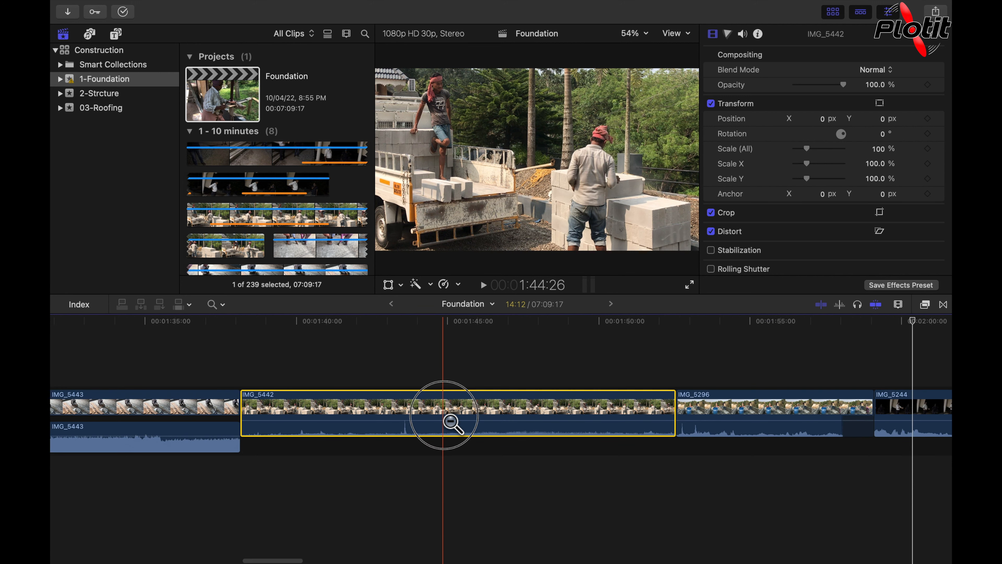
left_click(451, 421, "alt")
left_click(451, 422, "alt")
left_click(451, 421, "alt")
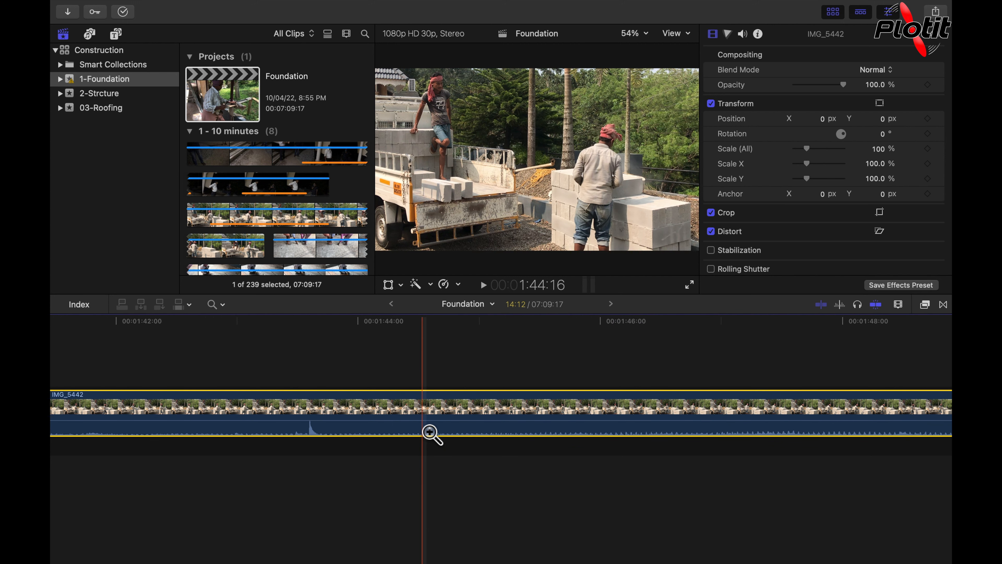
- Zoom in and out again with the Zoom tool, then fit the whole project into the timeline
left_click(430, 432)
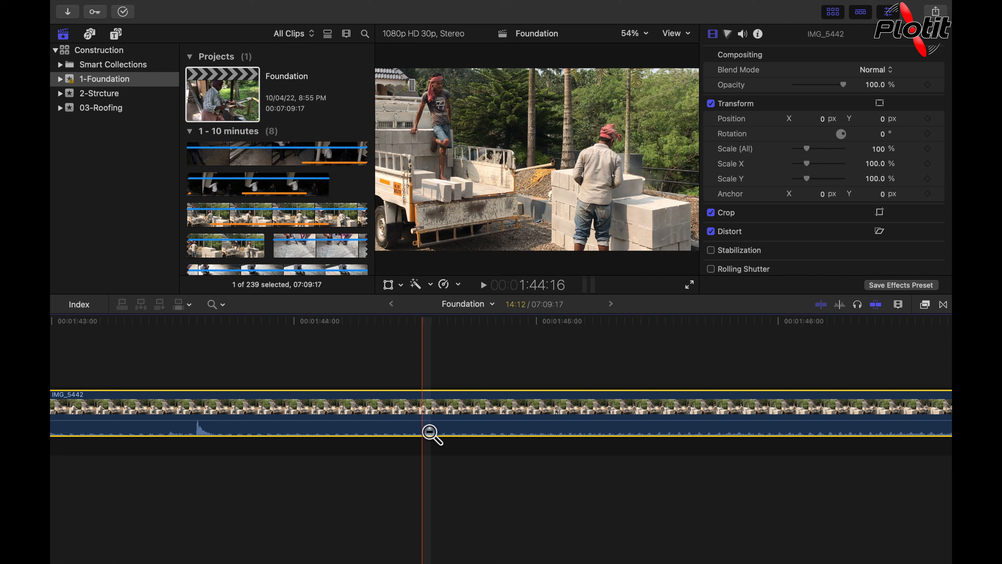
left_click(430, 433)
left_click(431, 432)
left_click(430, 432)
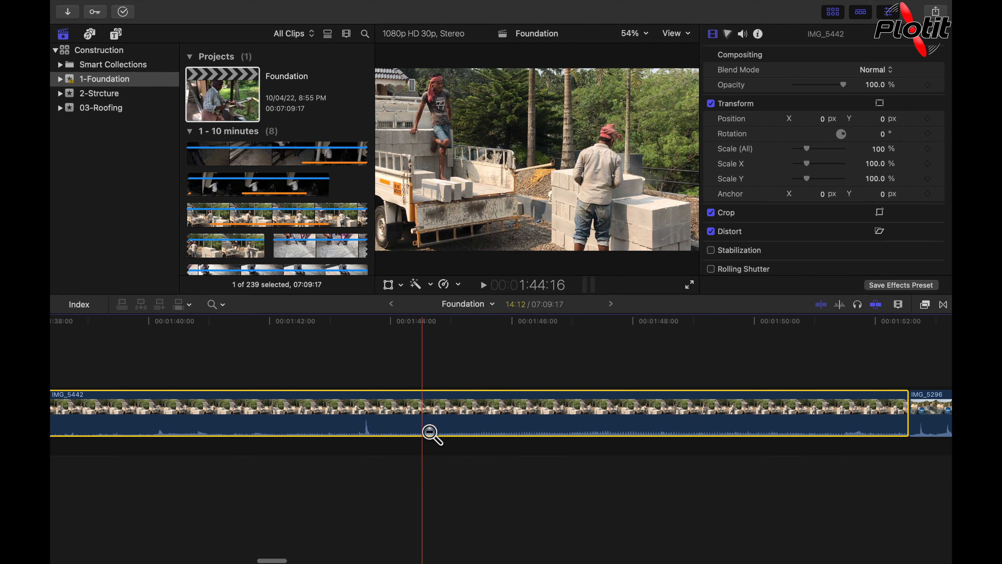
left_click(430, 433)
left_click(430, 432, "alt")
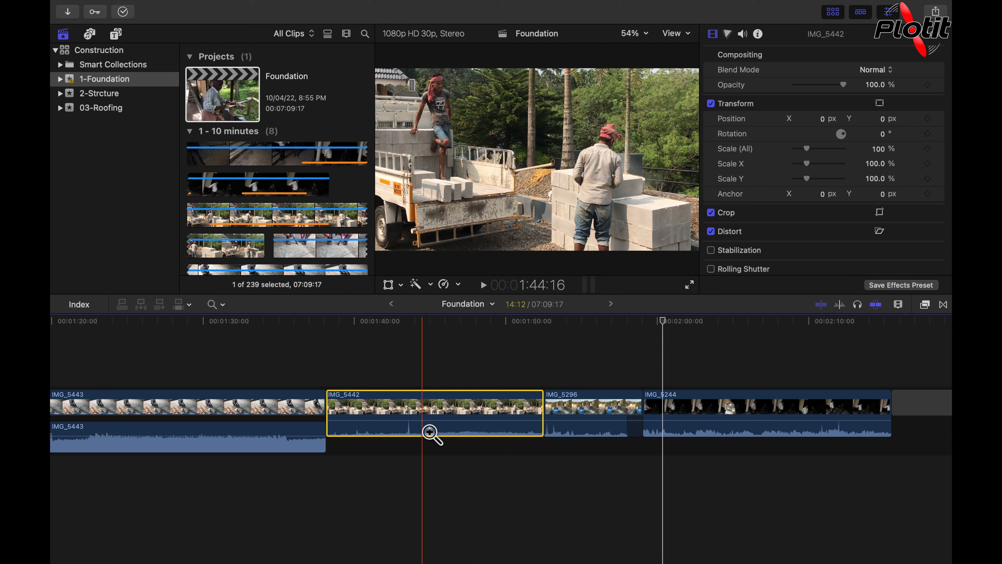
key("shift+z")
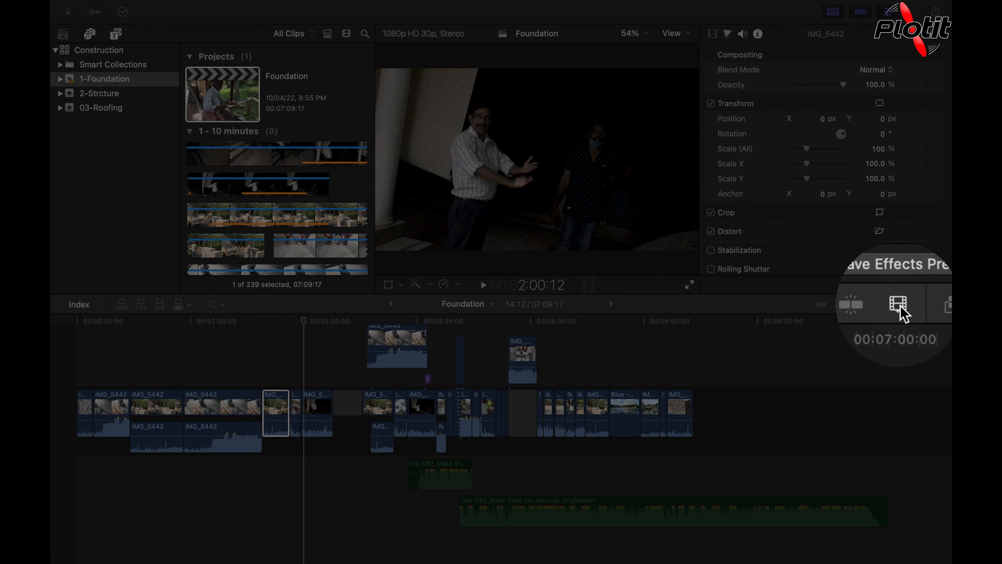
- Raise the timeline zoom level with the clip appearance zoom slider and return to the Select tool
left_click(900, 305)
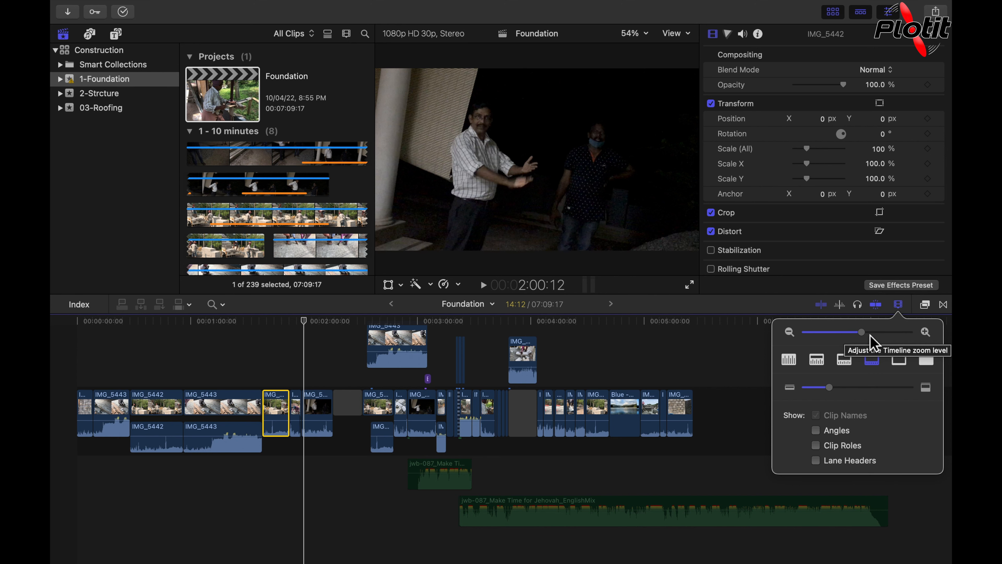
mouse_move(864, 333)
left_mouse_down()
mouse_move(848, 337)
mouse_move(886, 347)
mouse_move(849, 345)
mouse_move(893, 344)
mouse_move(843, 336)
mouse_move(878, 342)
left_mouse_up()
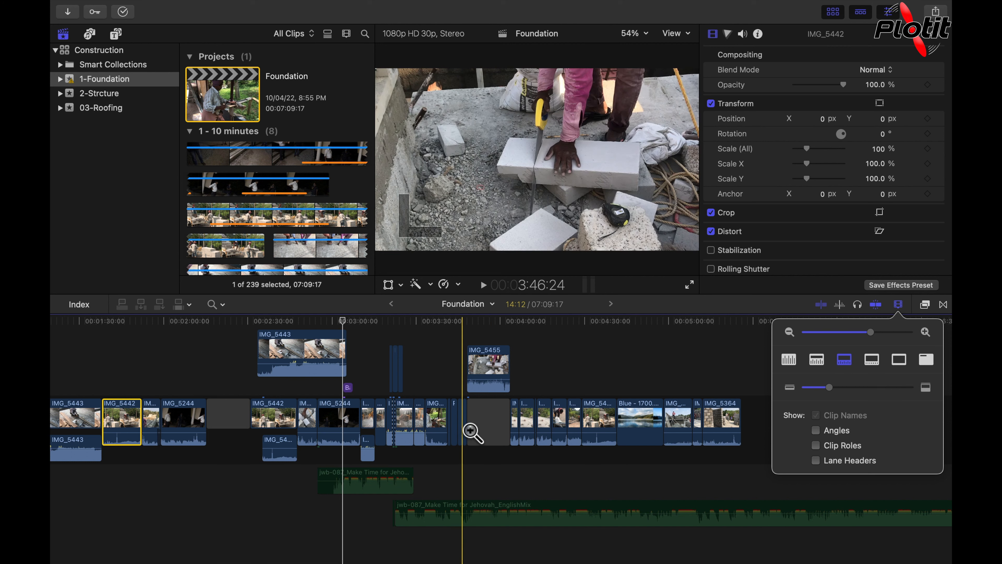
key("a")
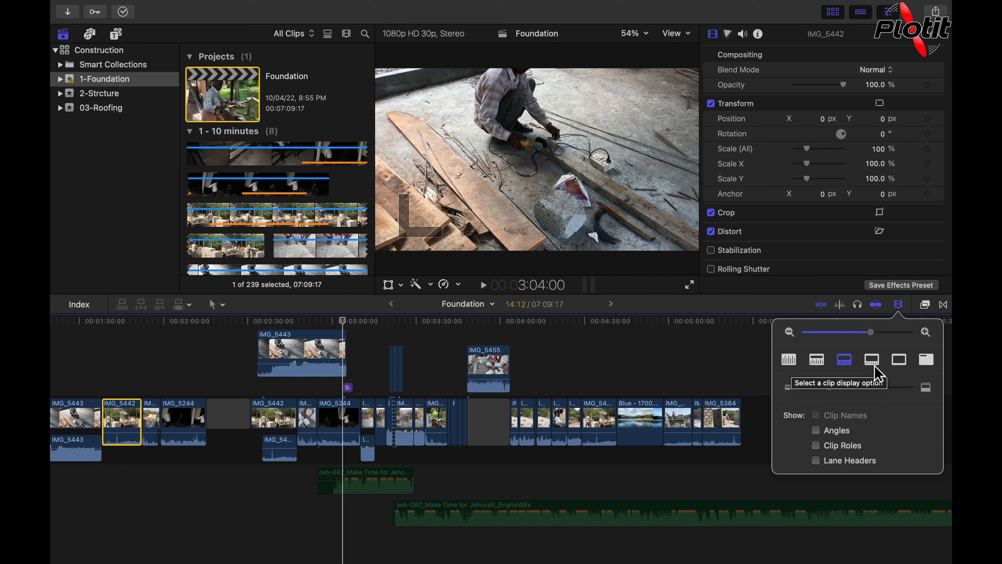
- Cycle through each clip display option, ending with the clip-names-only view
left_click(793, 367)
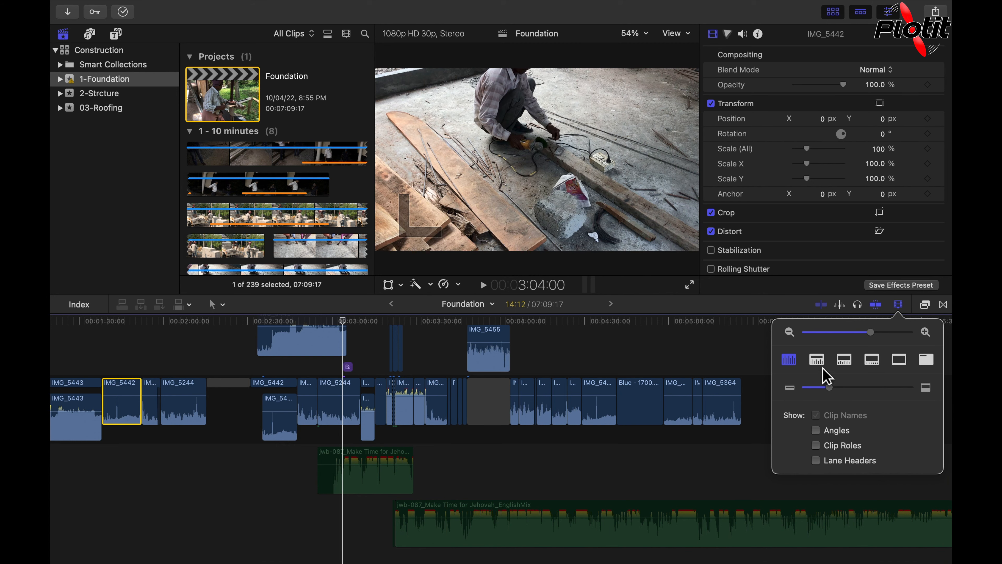
left_click(818, 360)
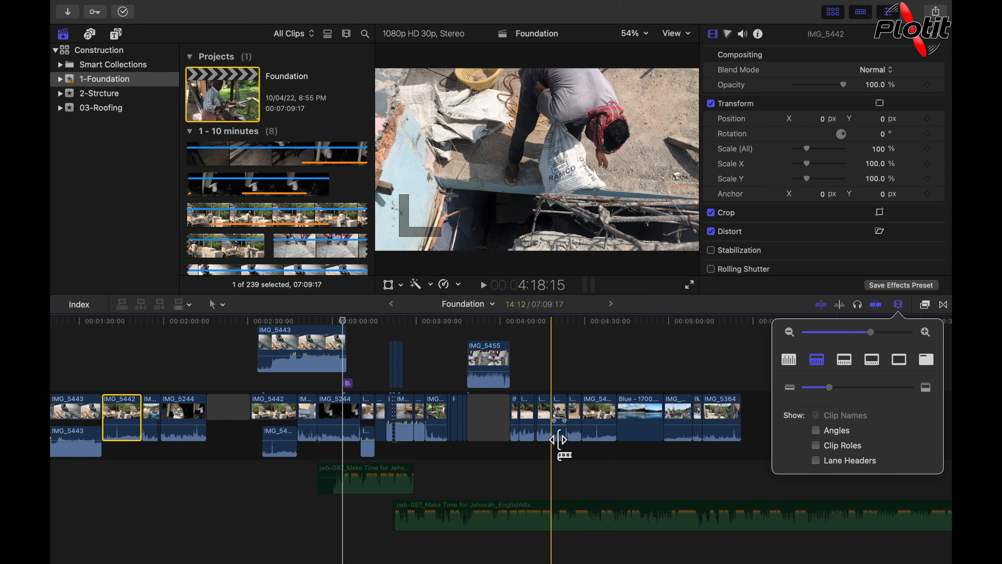
left_click(849, 365)
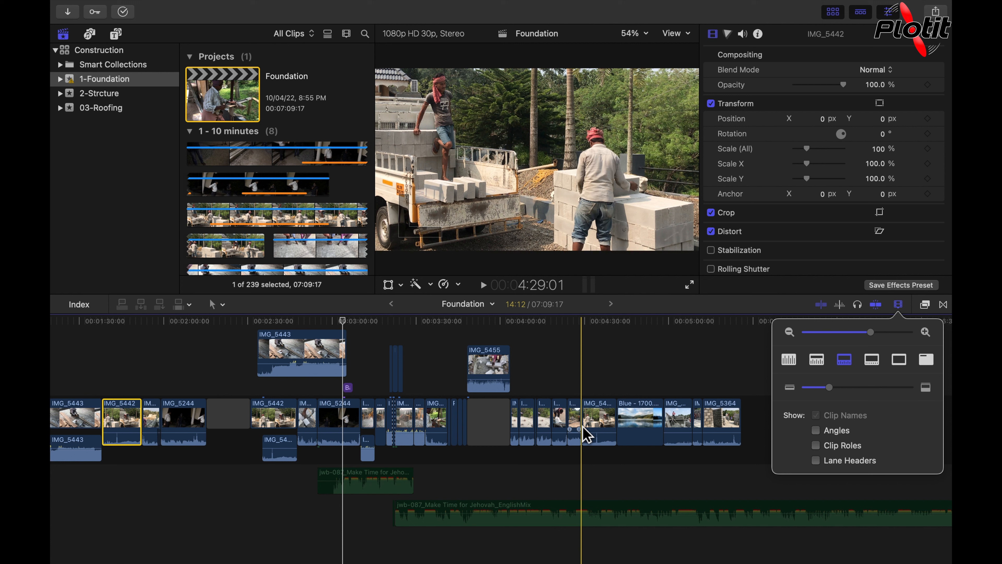
left_click(878, 363)
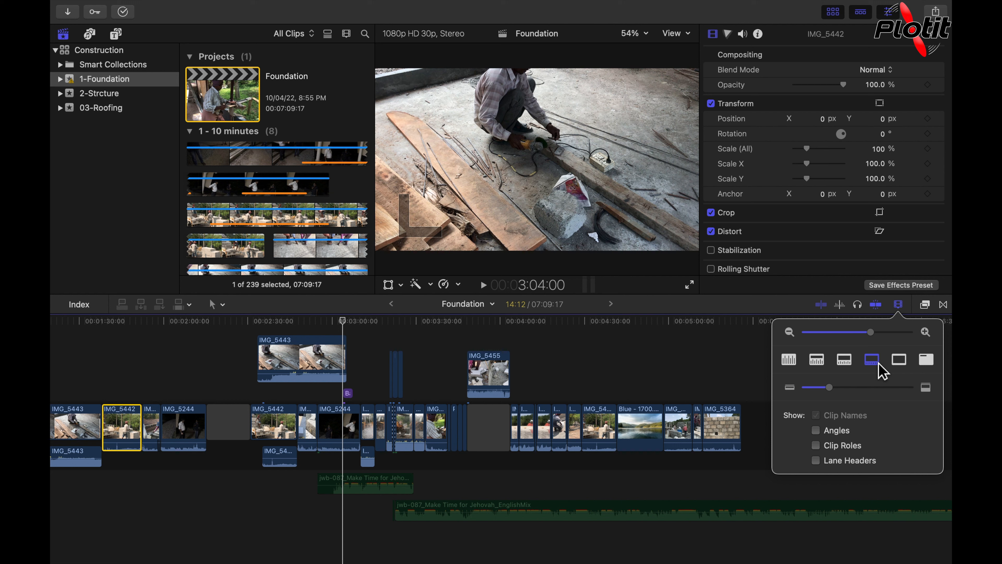
left_click(906, 367)
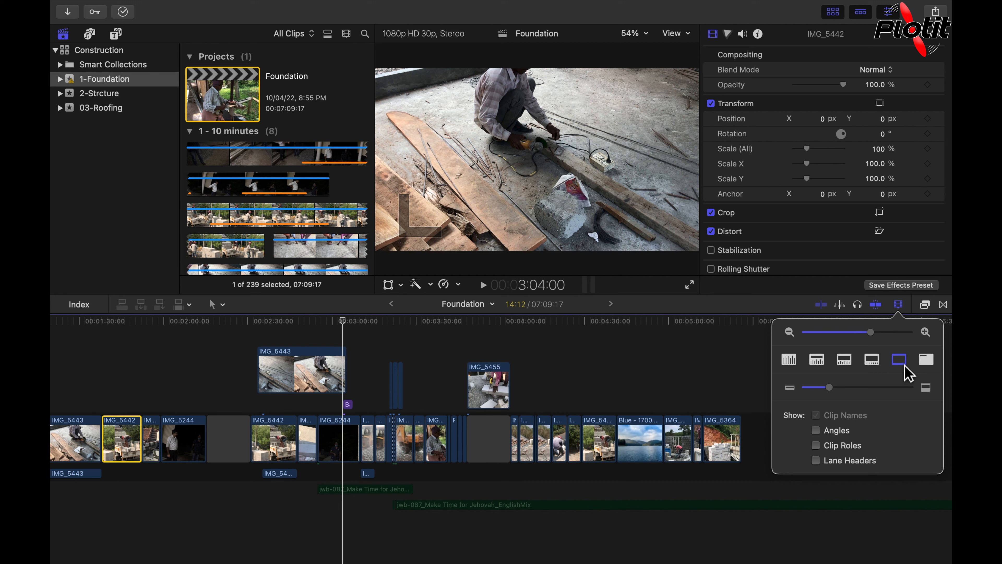
left_click(932, 365)
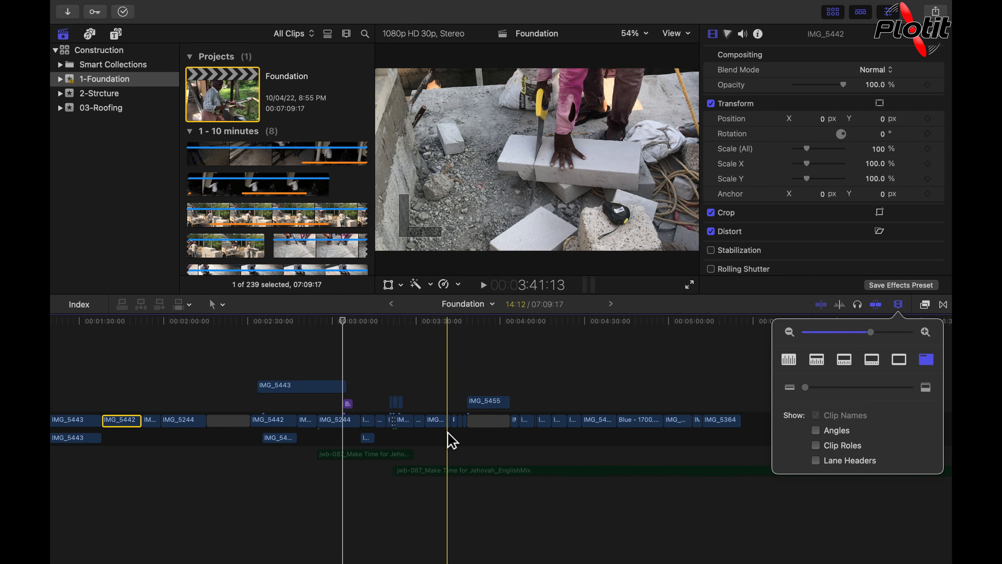
- Set the clip display to filmstrip with waveform and increase the clip height
scroll(447, 432, "up", 8)
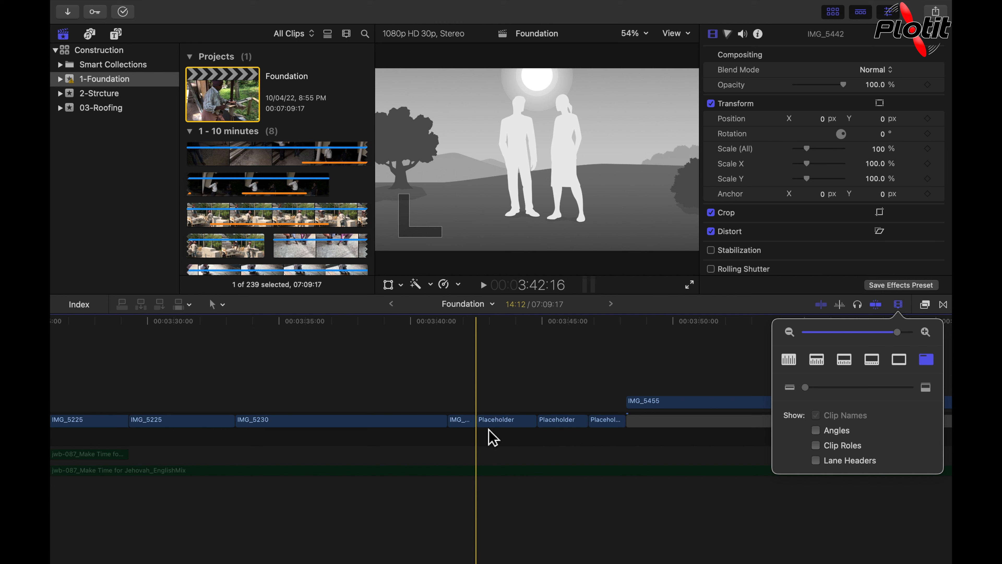
left_click(845, 359)
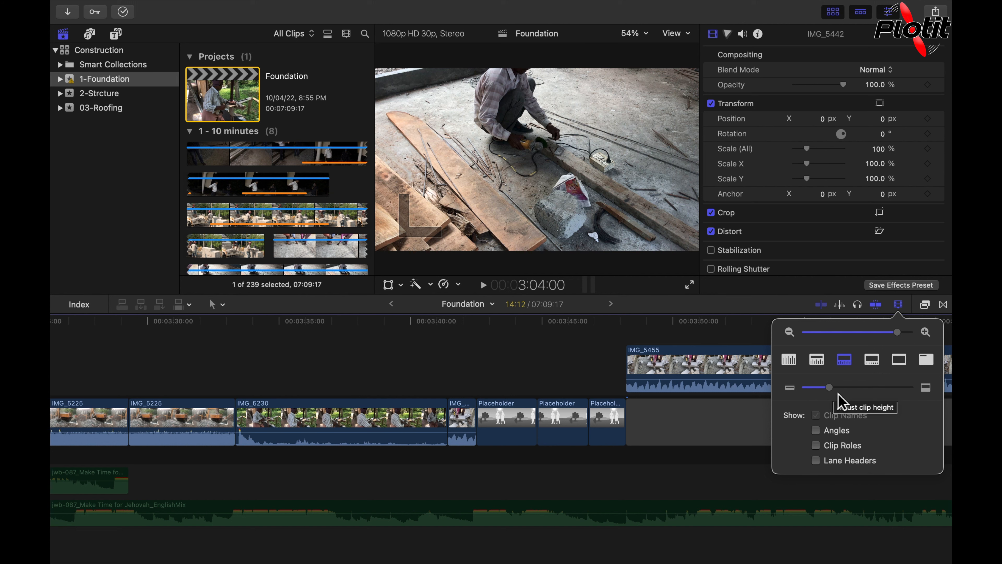
left_click_drag(837, 395, 897, 397)
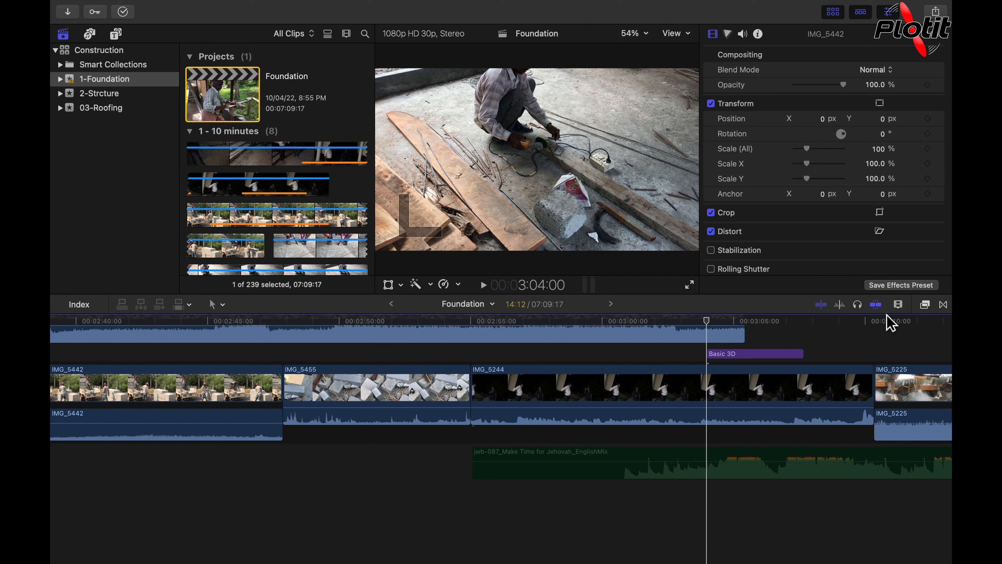
- Close the appearance options and turn off snapping in the timeline
key("alt+Tab")
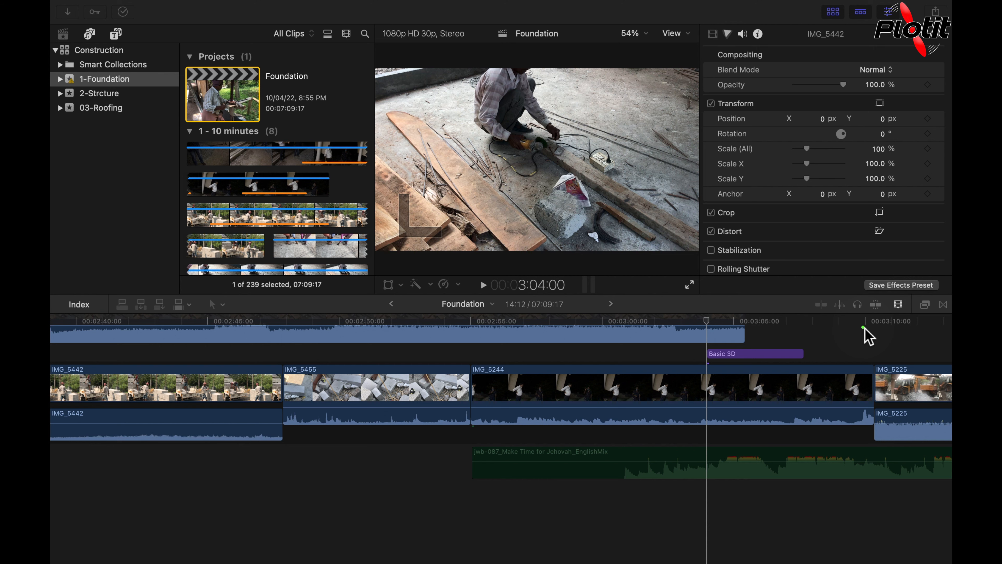
key("z")
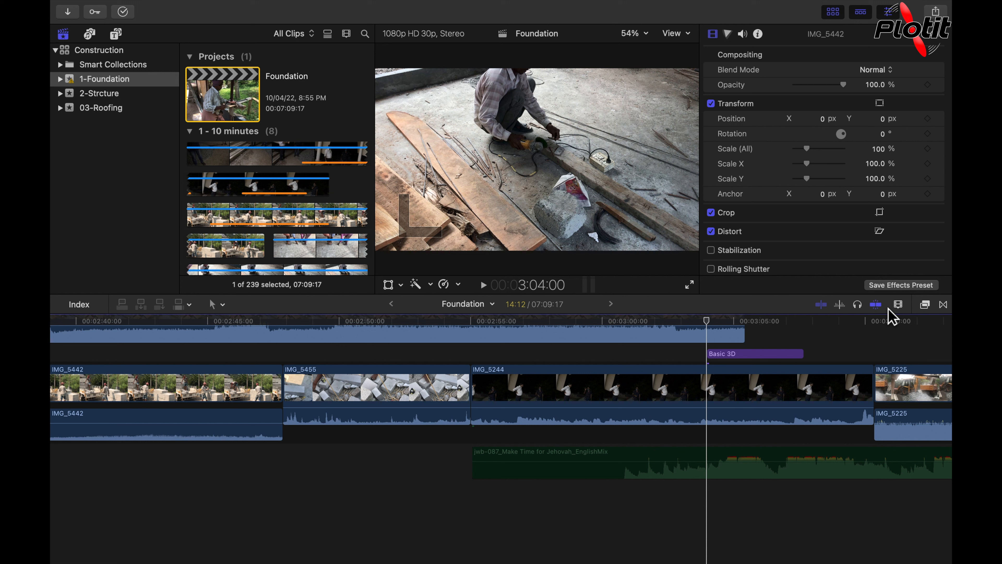
key("s")
left_click(878, 305)
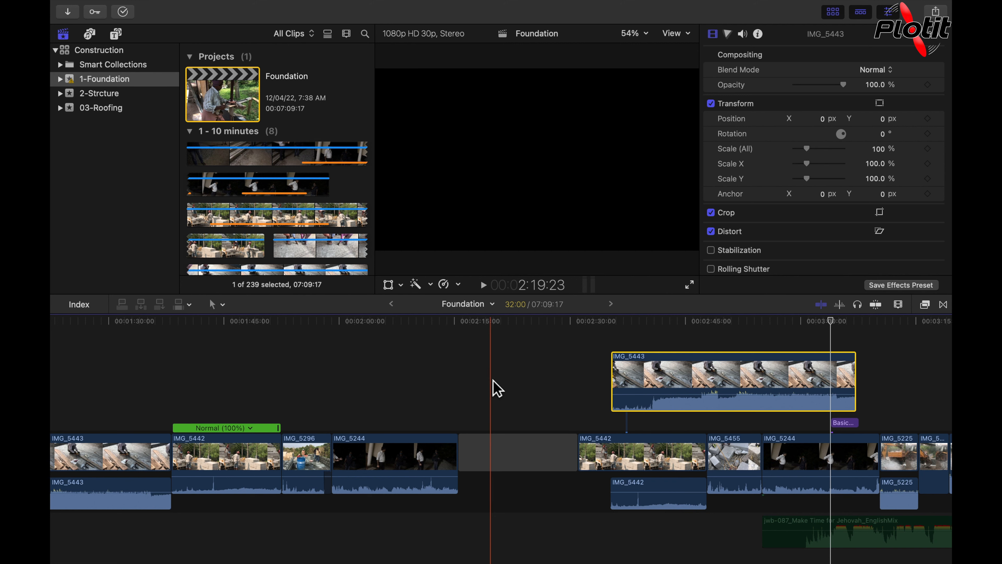
- Move the connected clip IMG_5443 left so it starts at the gap after IMG_5244
left_click(473, 452)
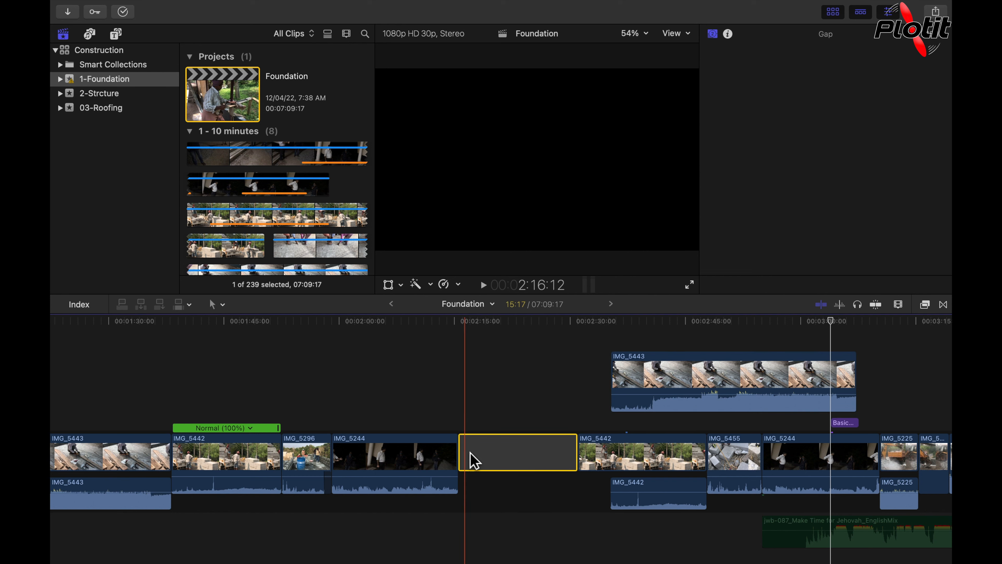
left_click(623, 373)
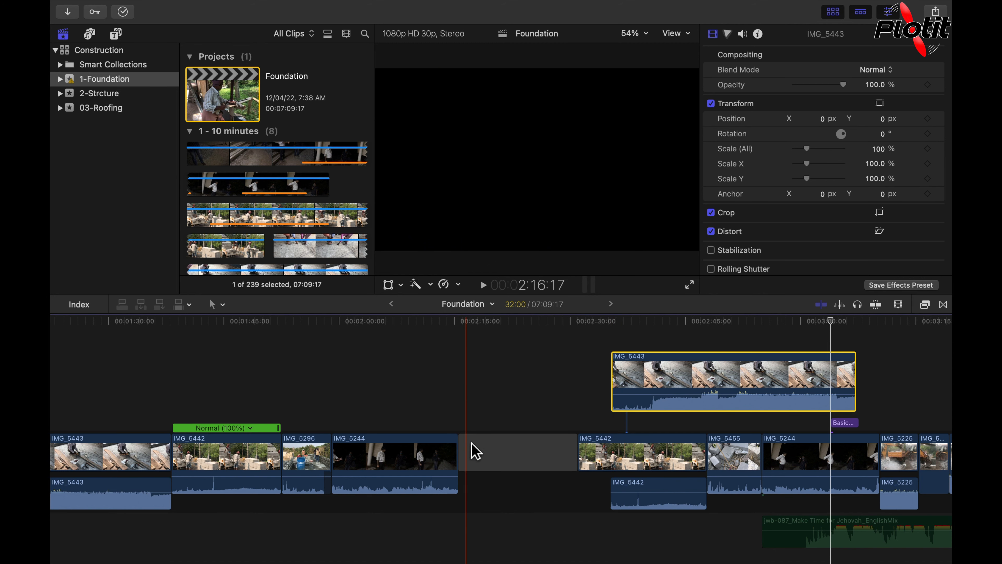
left_click(474, 450)
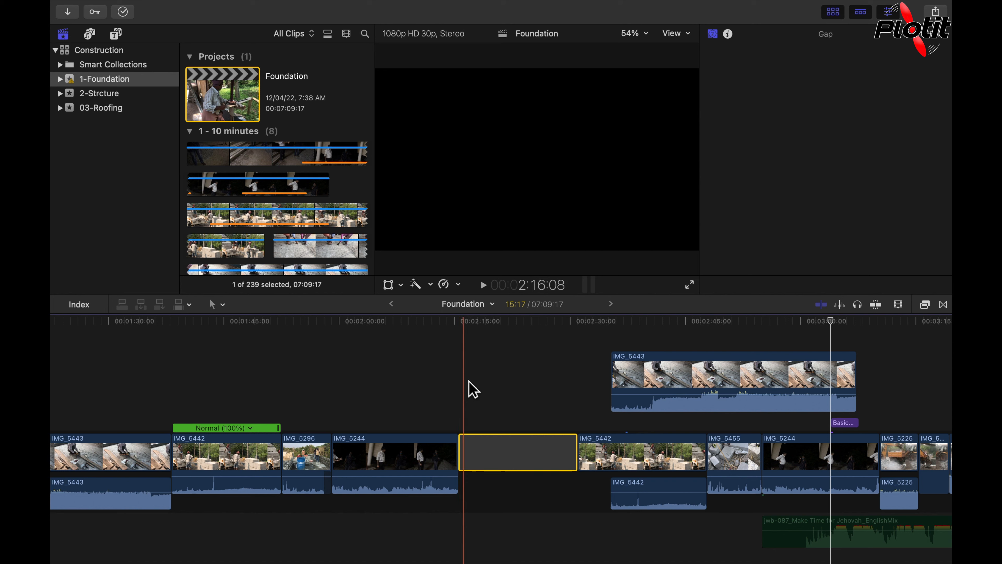
left_click_drag(632, 375, 485, 388)
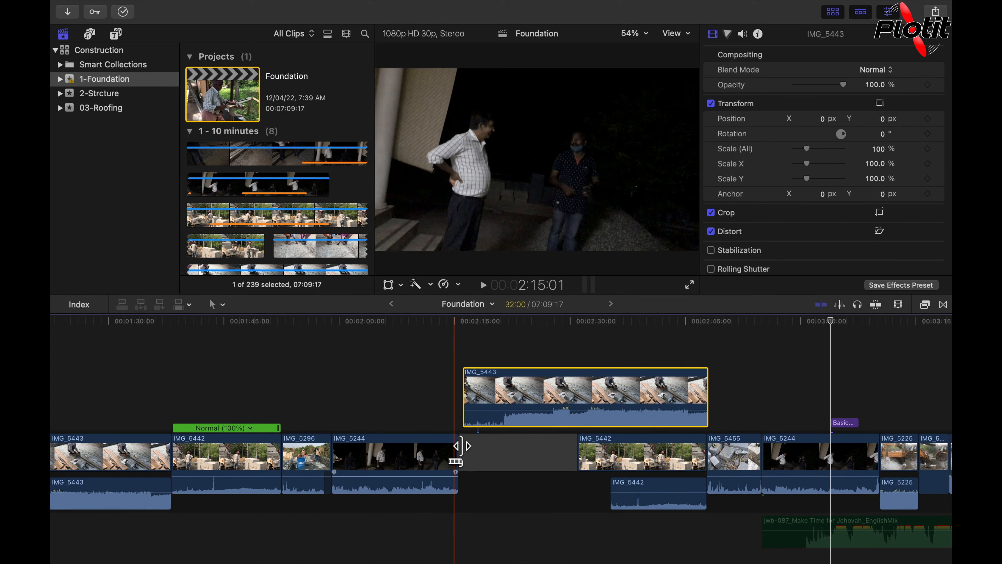
- Zoom in on the timeline to inspect where IMG_5443 meets the gap, then zoom back out
key("super+equal")
key("super+equal")
key("super+equal")
key("super+equal")
key("super+equal")
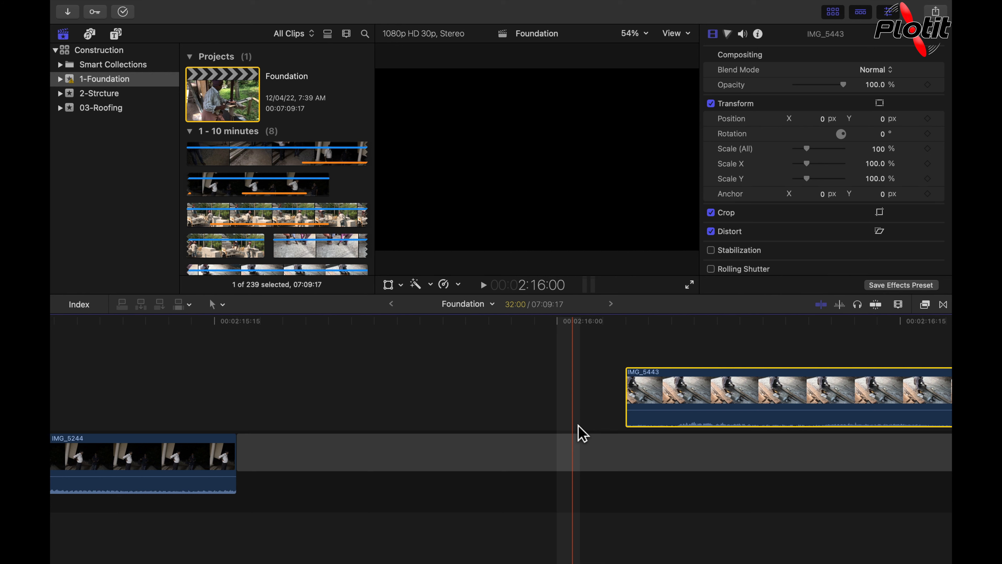
key("super+minus")
key("super+minus")
key("super+minus")
key("super+minus")
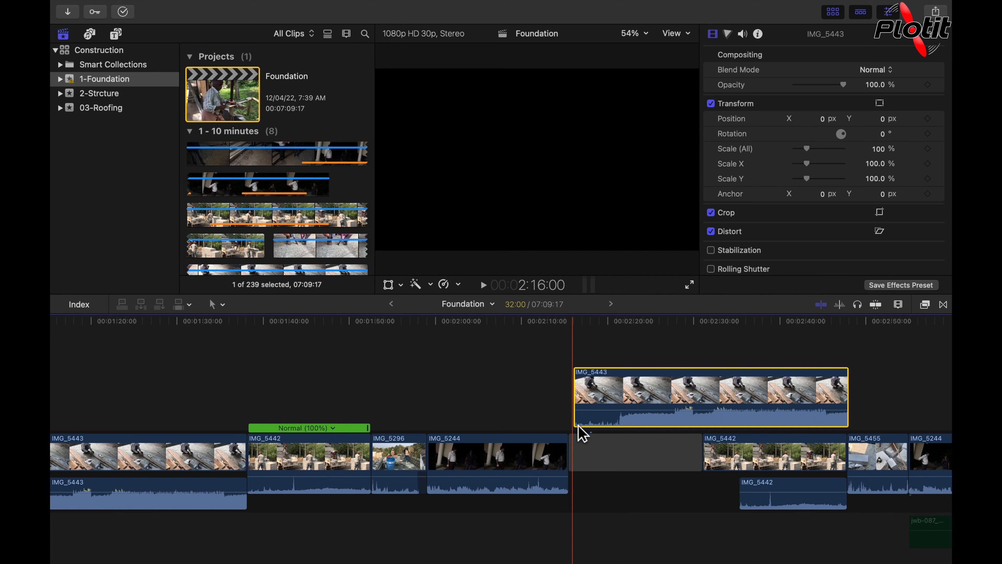
- Undo the last move of IMG_5443 and turn snapping back on in the timeline
key("super+z")
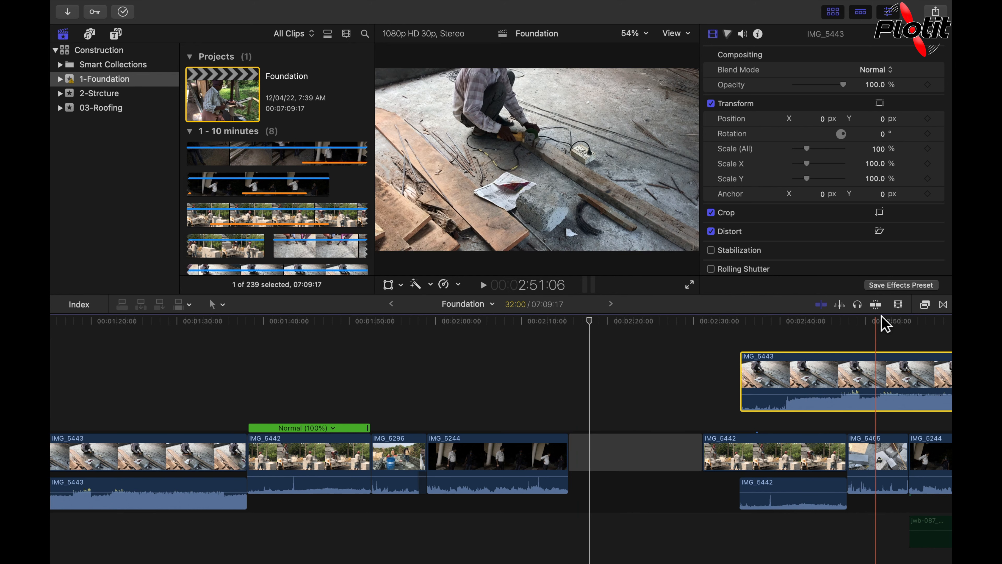
left_click(876, 305)
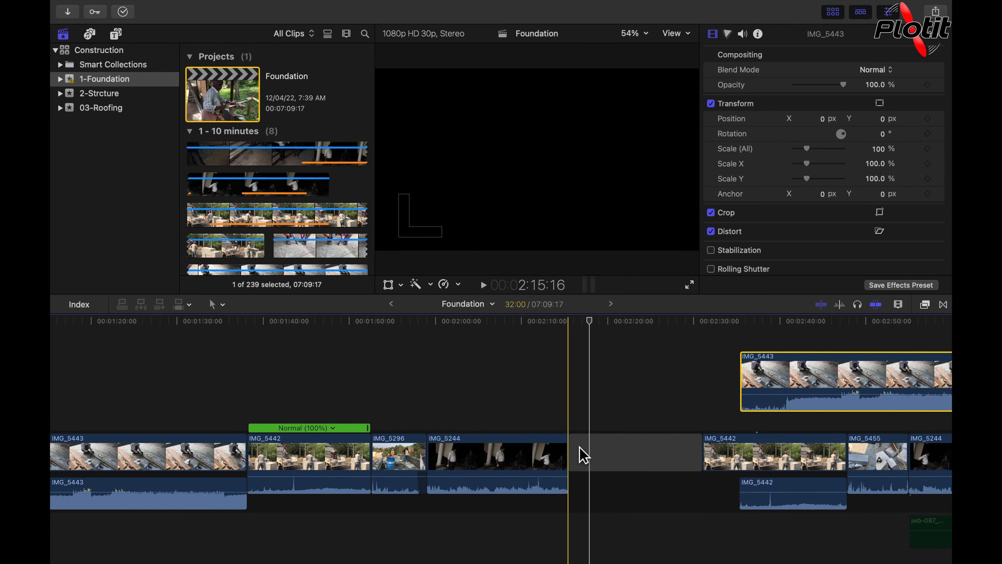
- Drag IMG_5443 left with snapping so it starts exactly at the end of IMG_5244
left_click_drag(772, 377, 628, 392)
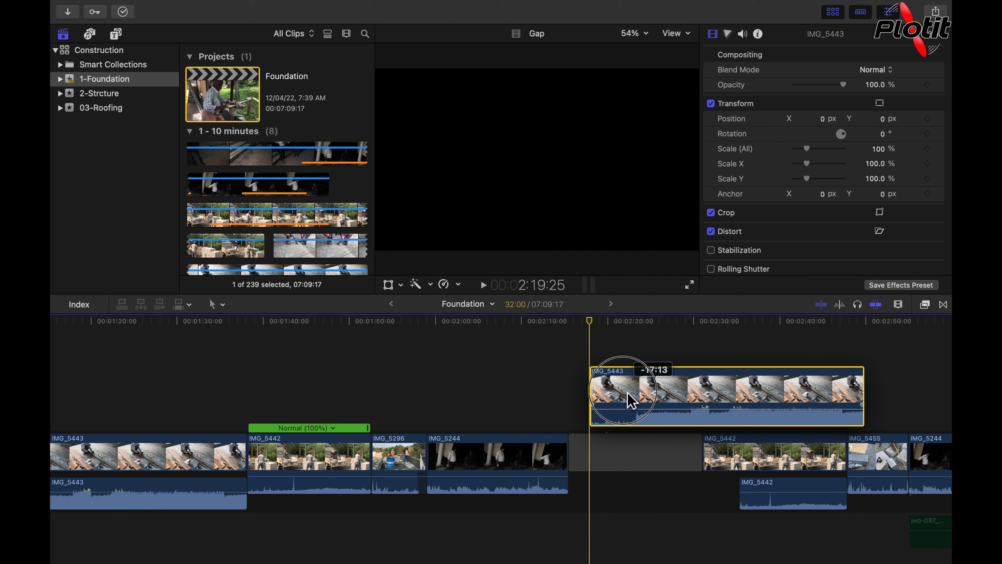
left_click_drag(629, 393, 609, 395)
scroll(561, 424, "up", 1)
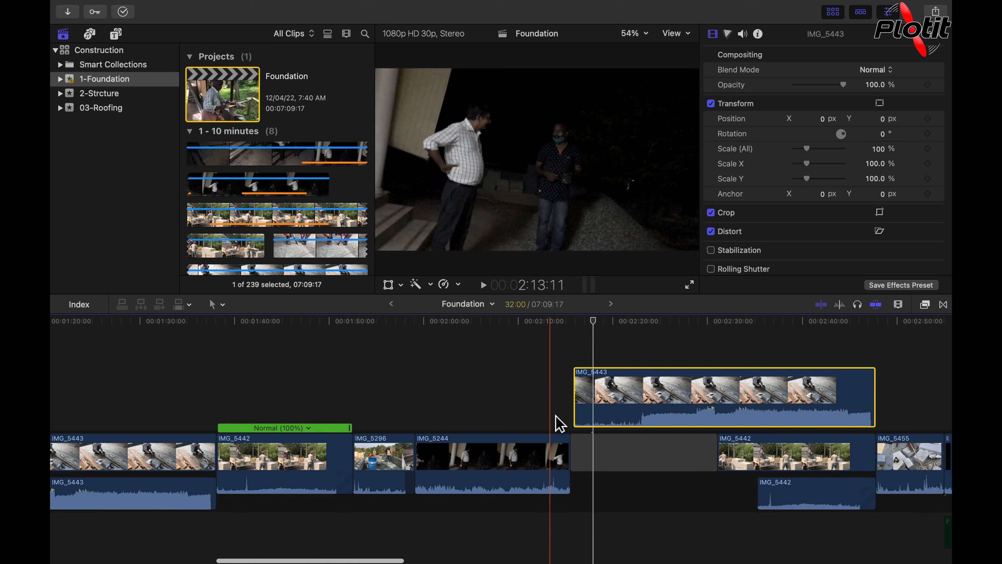
left_click_drag(790, 368, 723, 368)
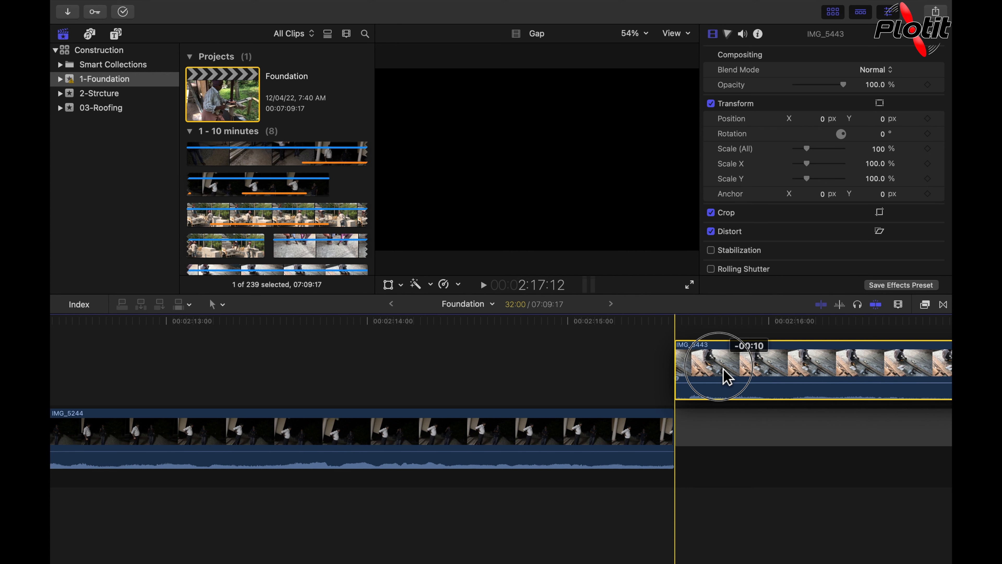
left_click_drag(723, 370, 723, 370)
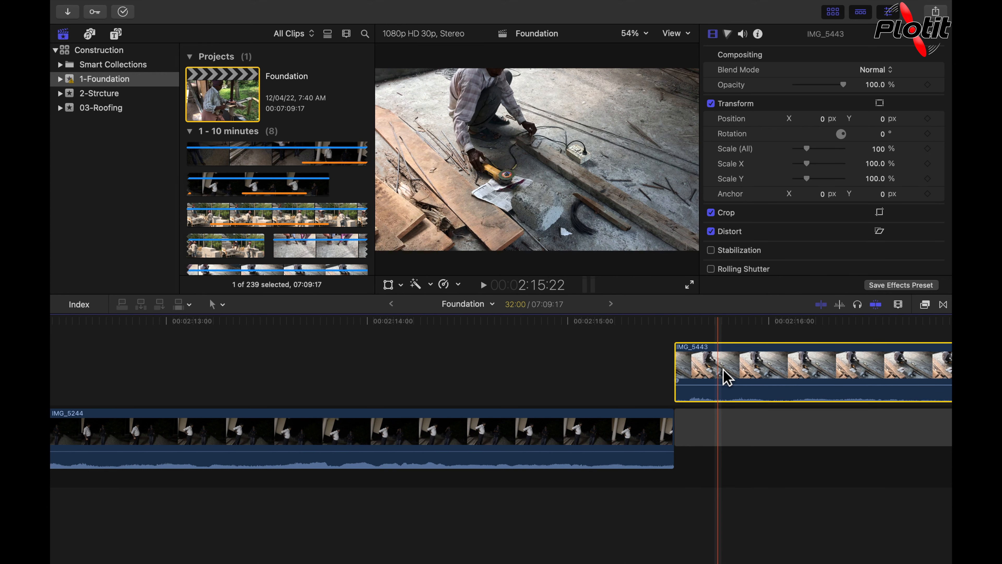
- Zoom out and move IMG_5443 further left so it starts at about 00:02:10:00, overlapping IMG_5244
key("super+minus")
key("super+minus")
key("super+minus")
key("super+minus")
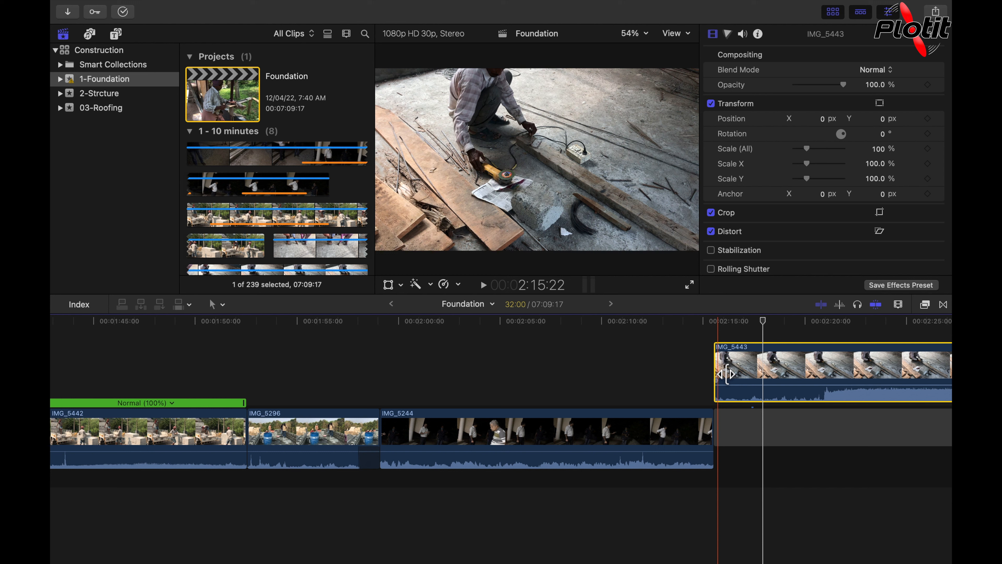
left_click_drag(726, 374, 627, 374)
- Select IMG_5244 and use the Range Selection tool to mark about 4:19 at its end under IMG_5443
left_click(546, 462)
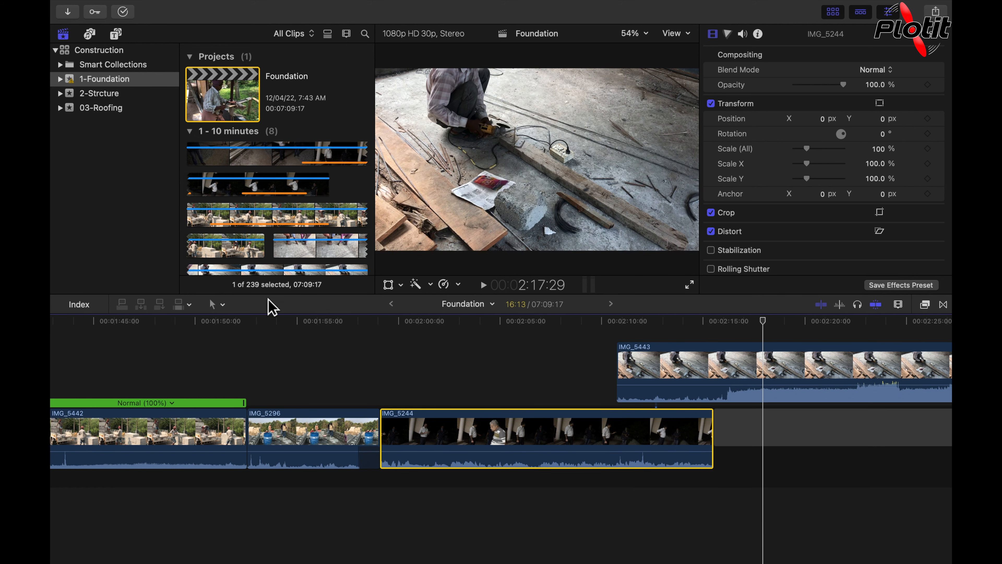
left_click(222, 305)
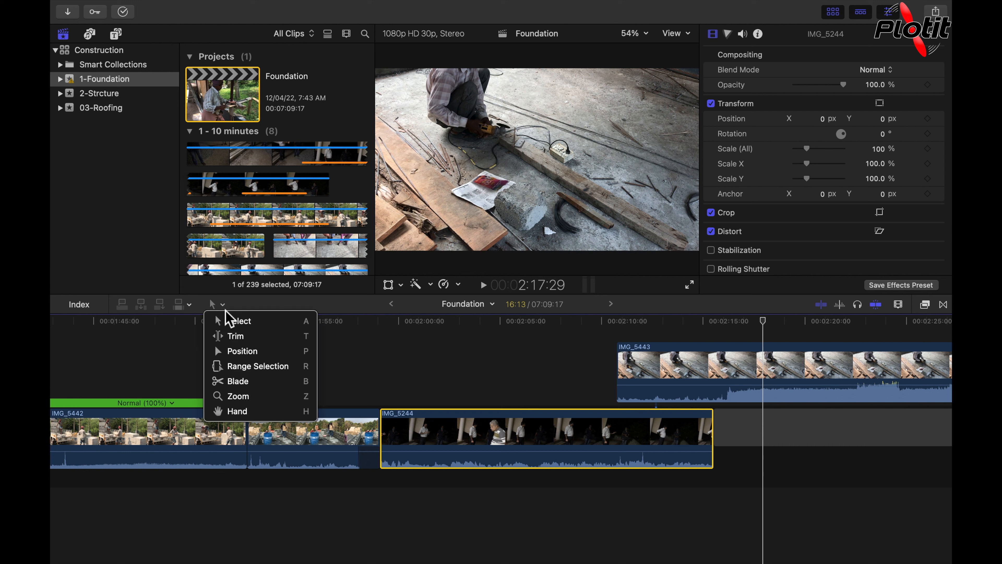
left_click(278, 368)
left_click_drag(526, 429, 621, 448)
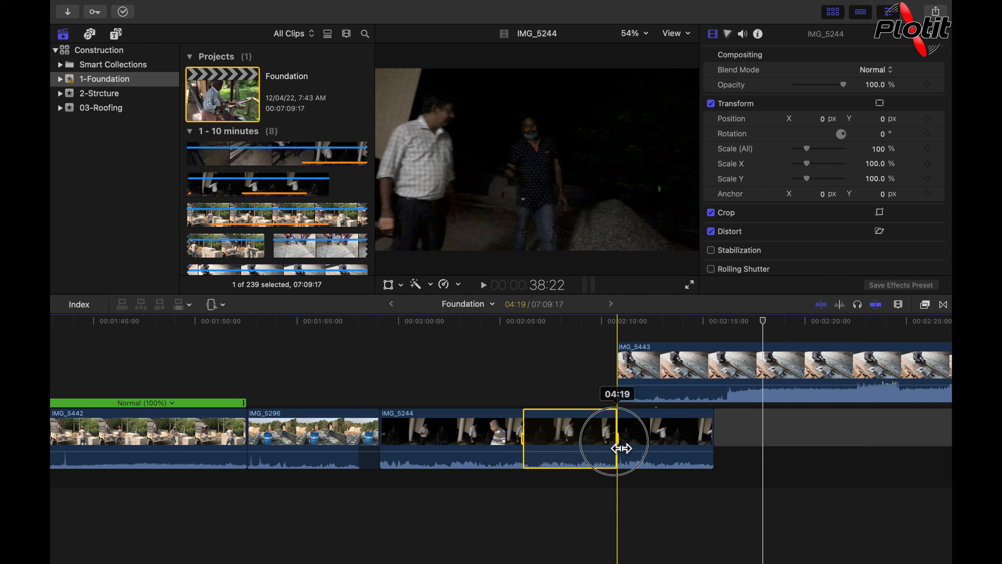
left_click_drag(621, 449, 621, 449)
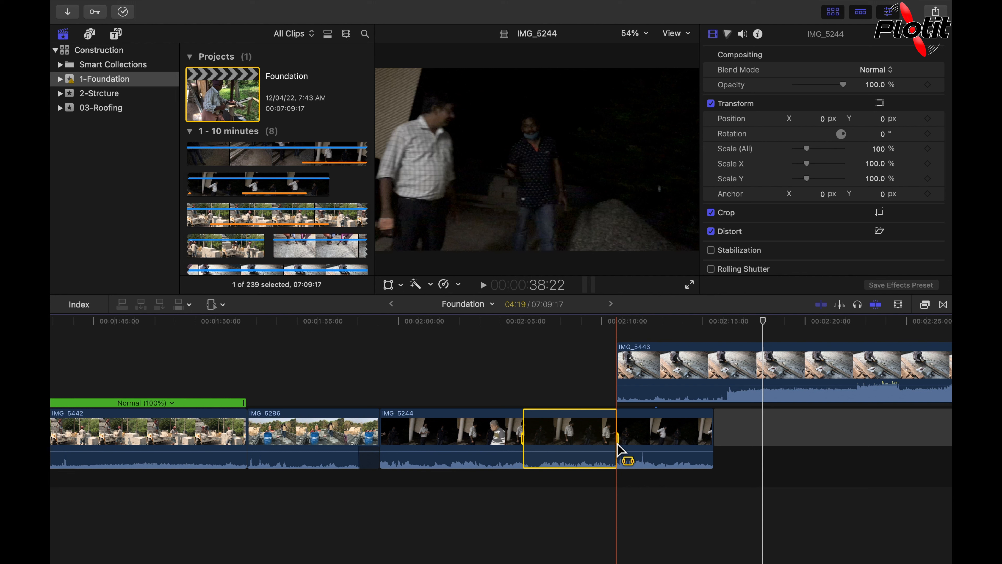